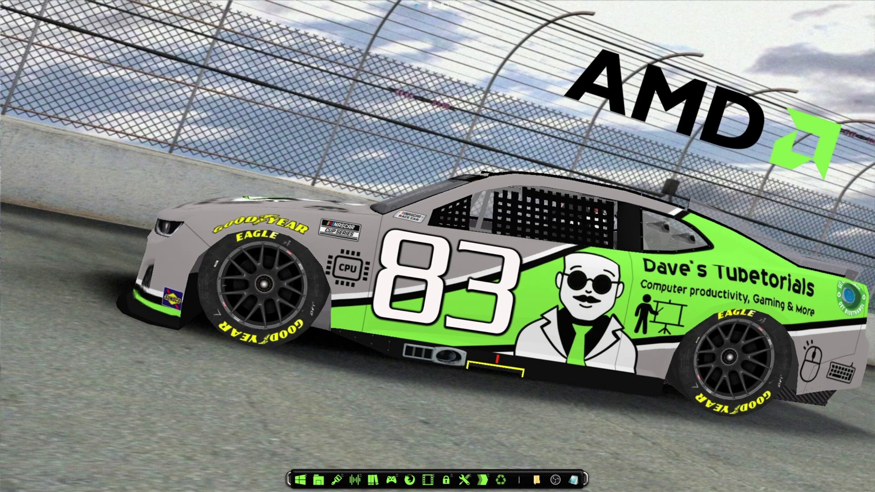
Bring the GZdoom V2 folder window to the front.
mouse_move(539, 476)
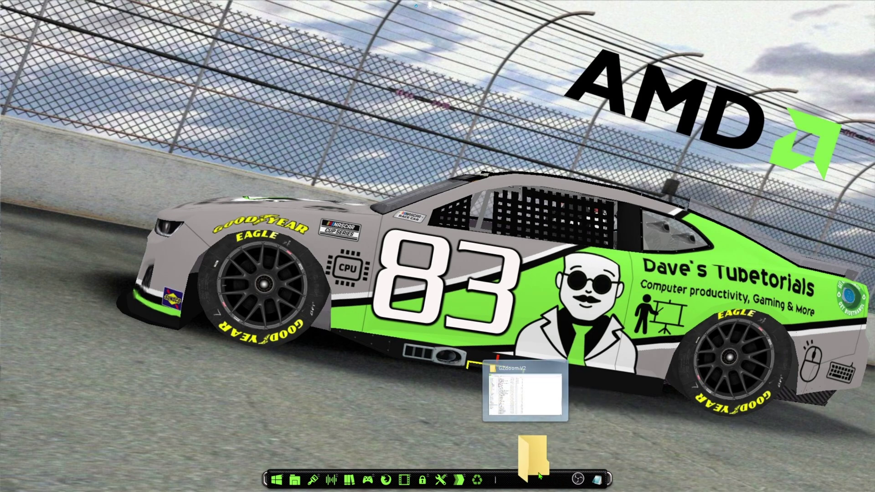
left_click(539, 476)
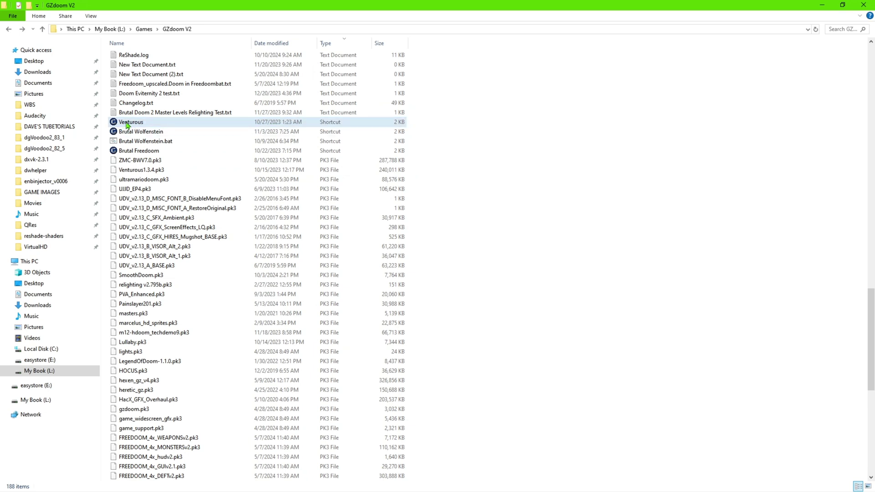
Launch the Venturous shortcut past the security warning and browse its existing saved games.
double_click(127, 124)
left_click(466, 264)
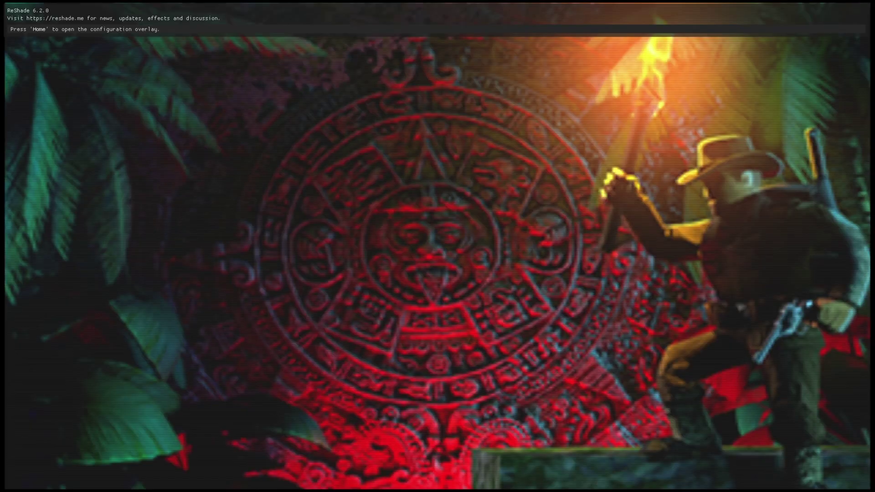
key("Escape")
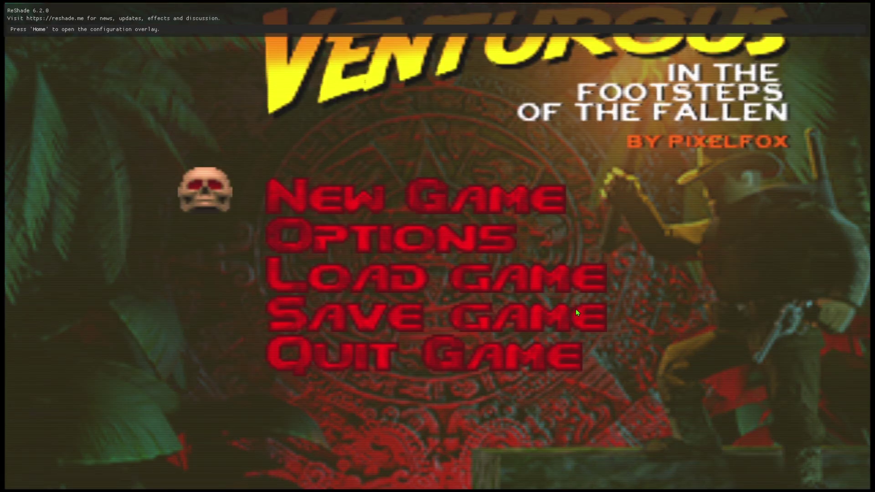
key("Down")
key("Down")
key("Return")
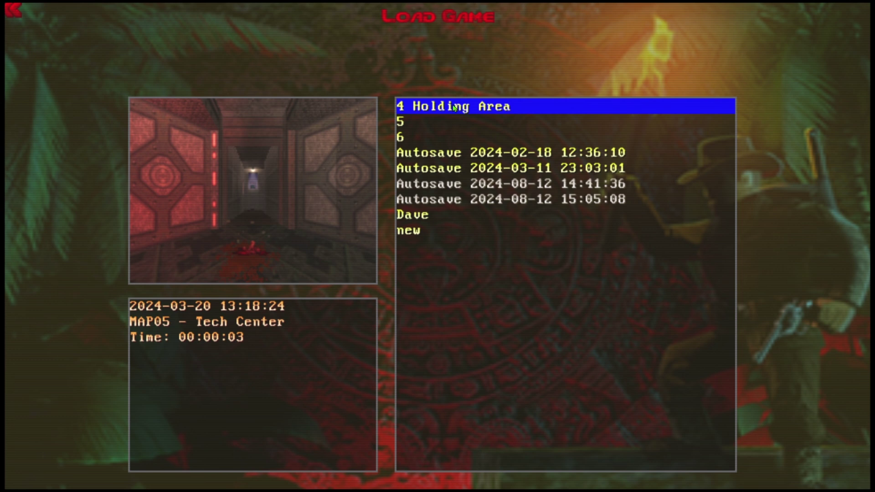
key("Down")
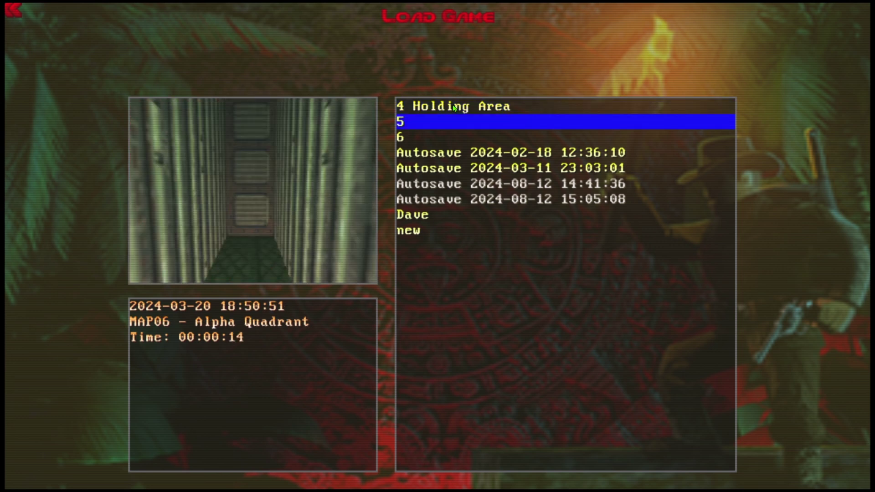
key("Down")
key("Down")
key("Down")
key("Down")
key("Down")
key("Down")
key("Down")
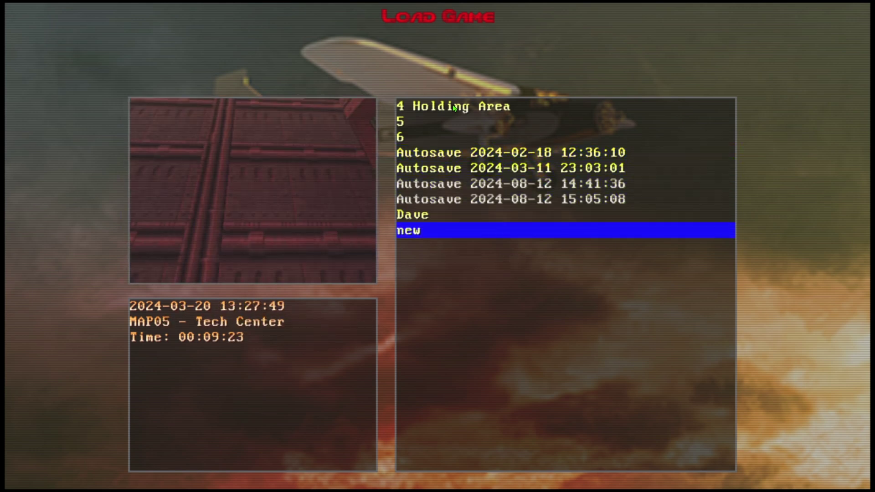
key("Up")
Leave the save list and quit Venturous from the main menu, confirming the exit.
key("Escape")
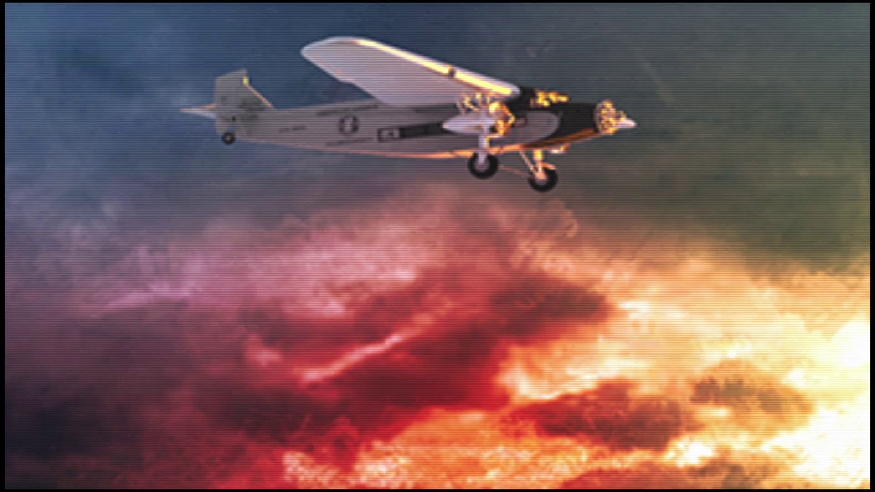
key("Escape")
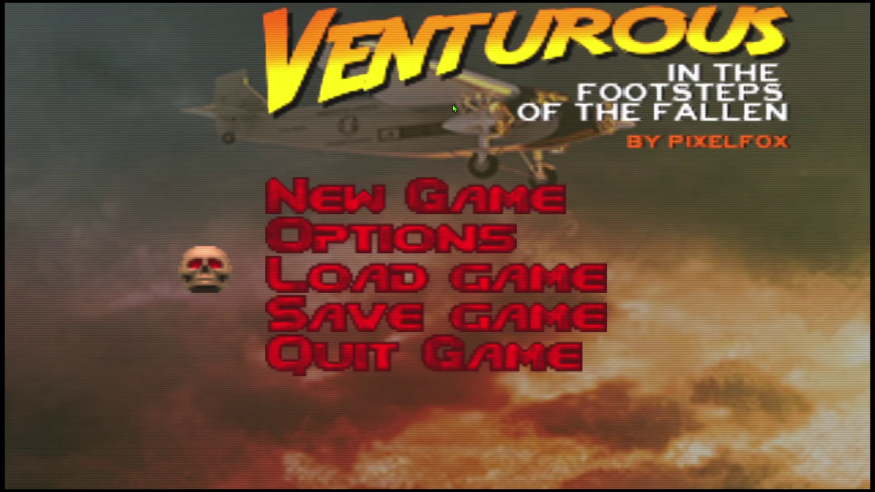
key("Down")
key("Down")
key("Down")
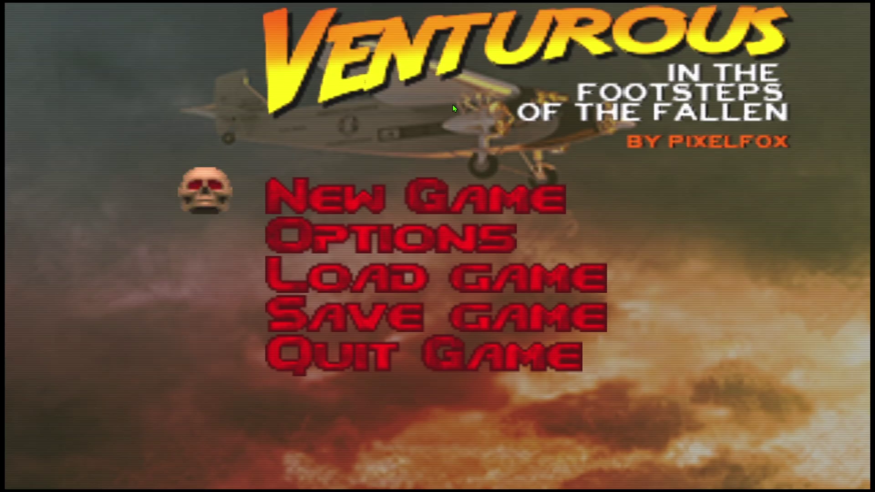
key("Up")
key("Up")
key("Down")
key("Return")
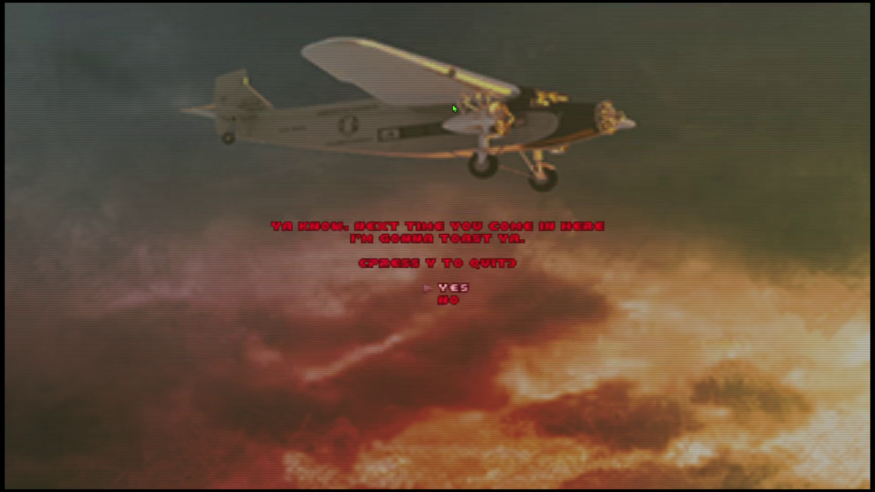
key("Return")
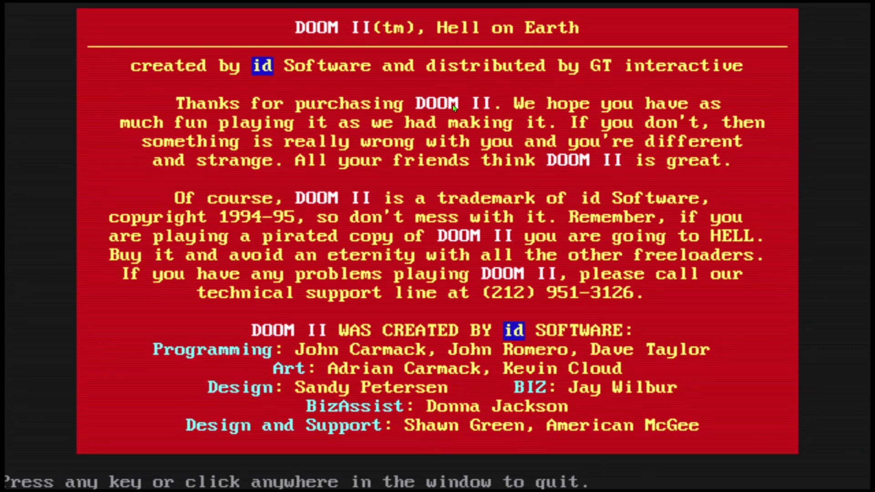
Dismiss the DOOM II exit screen and scroll the GZdoom V2 folder to find Venturous.bat.
left_click(453, 106)
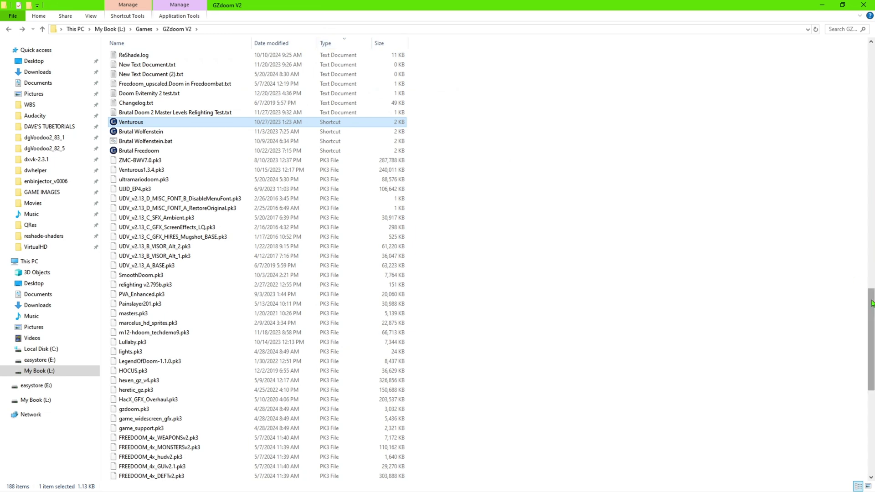
left_click_drag(871, 321, 873, 137)
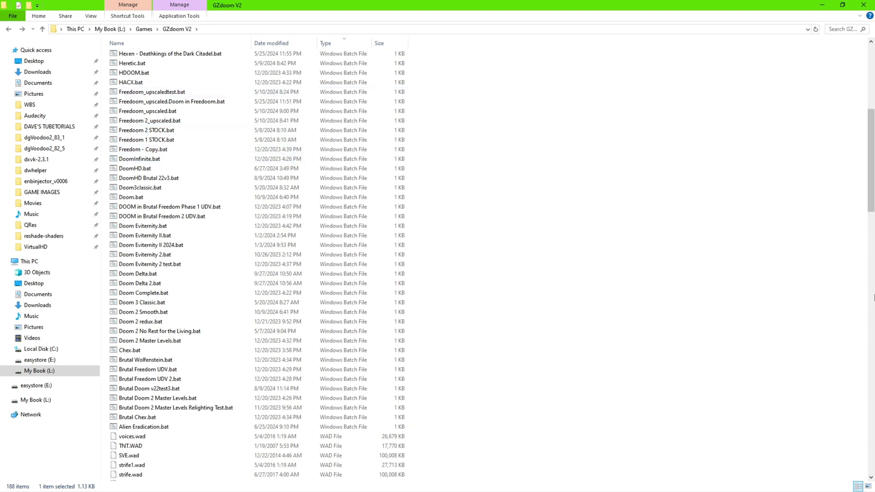
left_click_drag(871, 165, 871, 95)
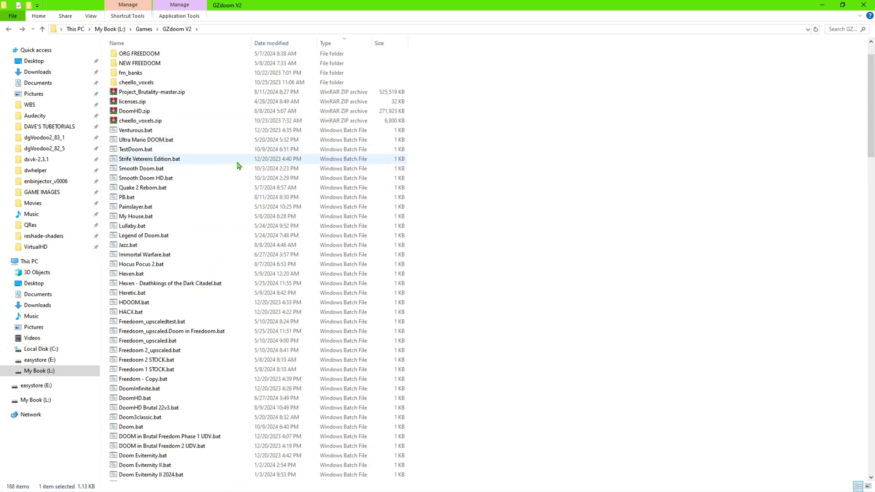
Launch Venturous.bat and check that its Load Game list shows no files.
double_click(126, 133)
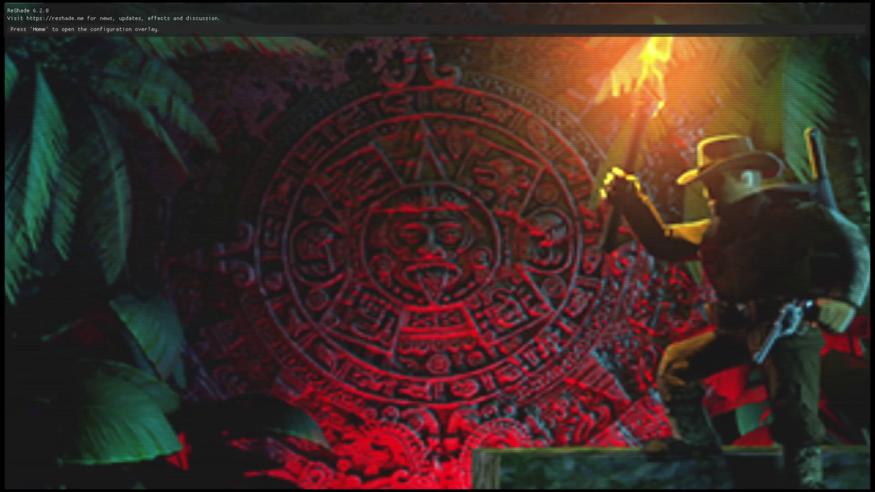
key("Down")
key("Down")
key("Return")
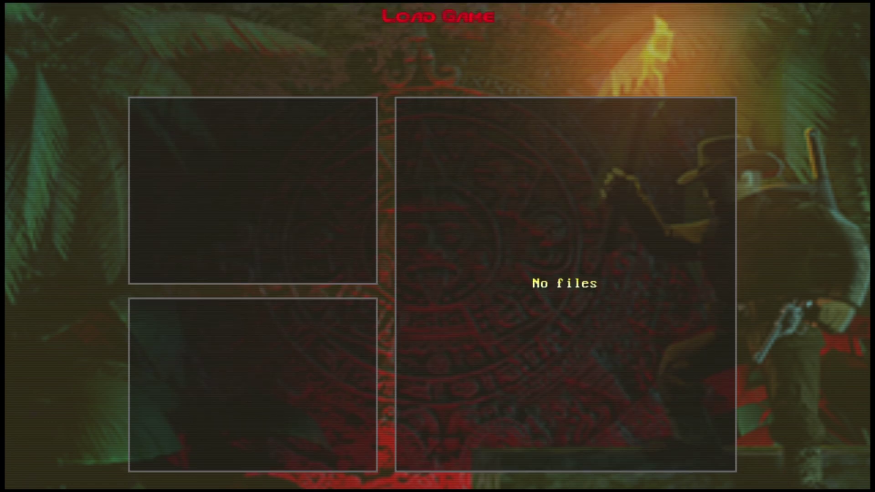
key("Escape")
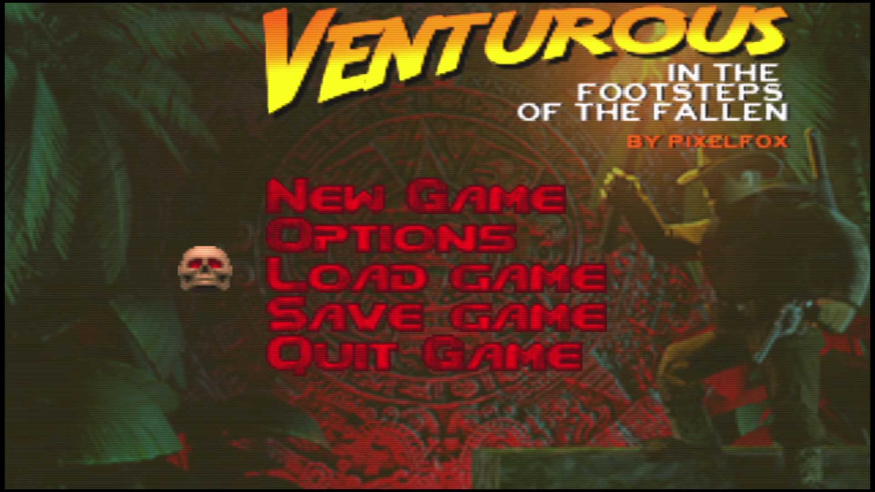
Start a new game and save it, creating a MAP01 - Mesoamerica save.
key("Up")
key("Up")
key("Return")
key("Return")
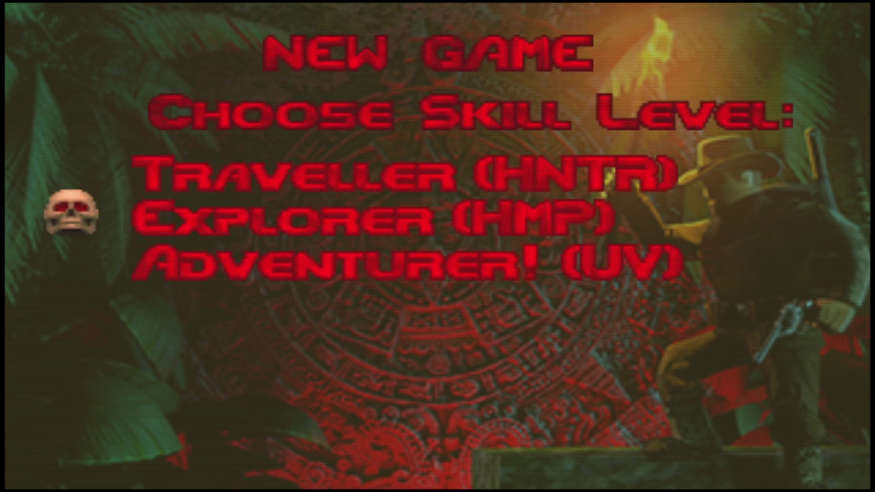
key("Return")
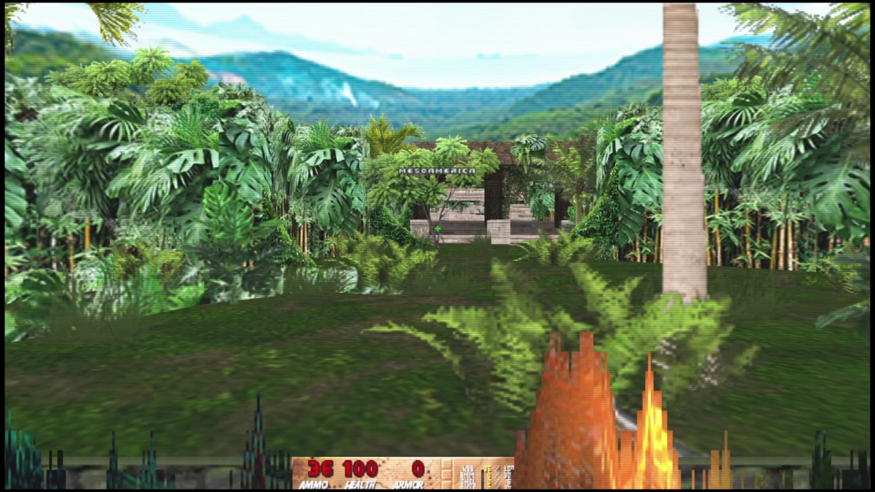
key("Escape")
key("Down")
key("Down")
key("Down")
key("Return")
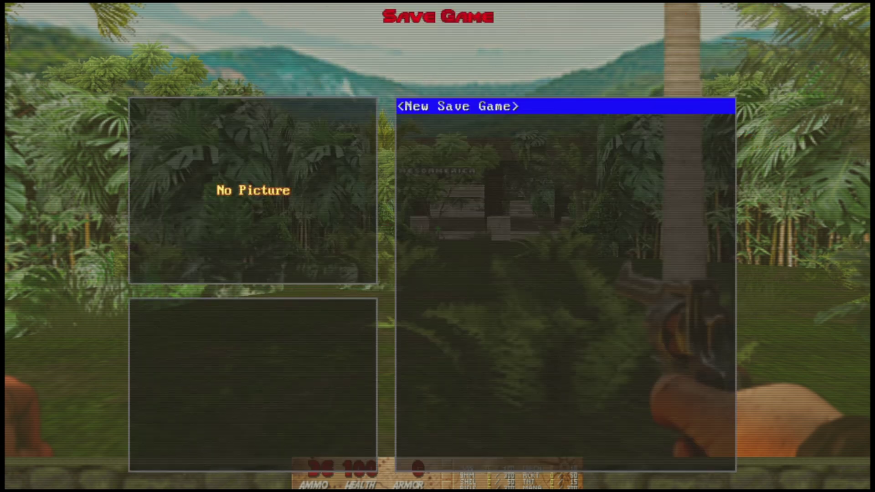
key("Return")
key("Return")
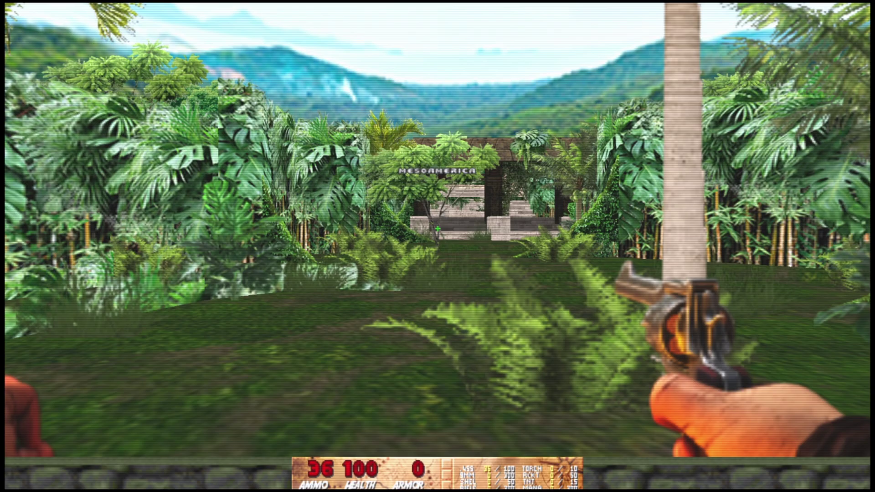
key("Escape")
key("Up")
key("Return")
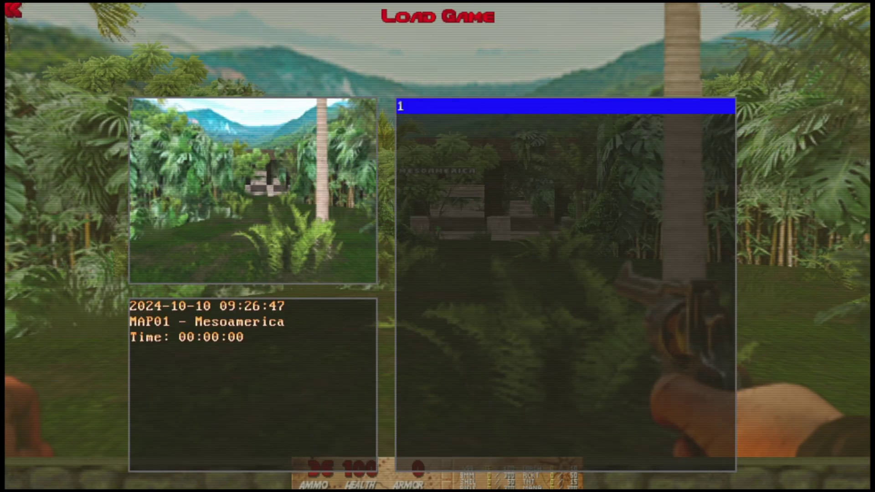
Close the save list, quit the game, and dismiss the exit text screen.
key("Escape")
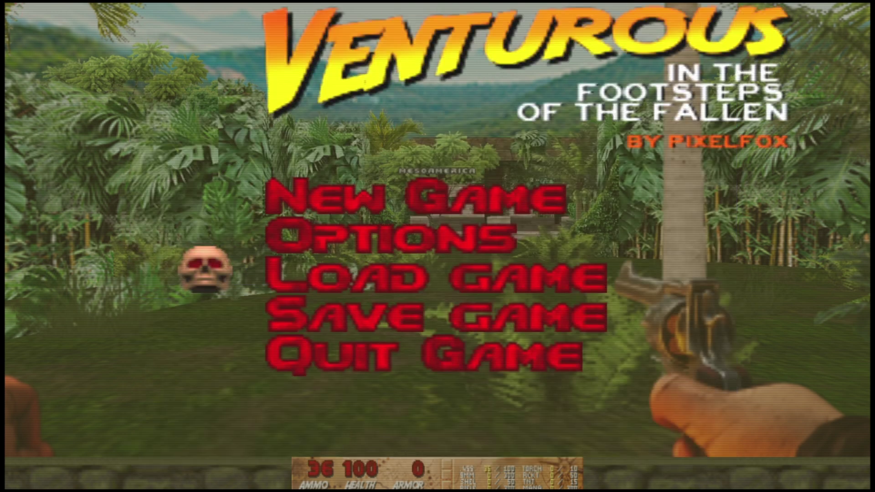
key("Down")
key("Down")
key("Return")
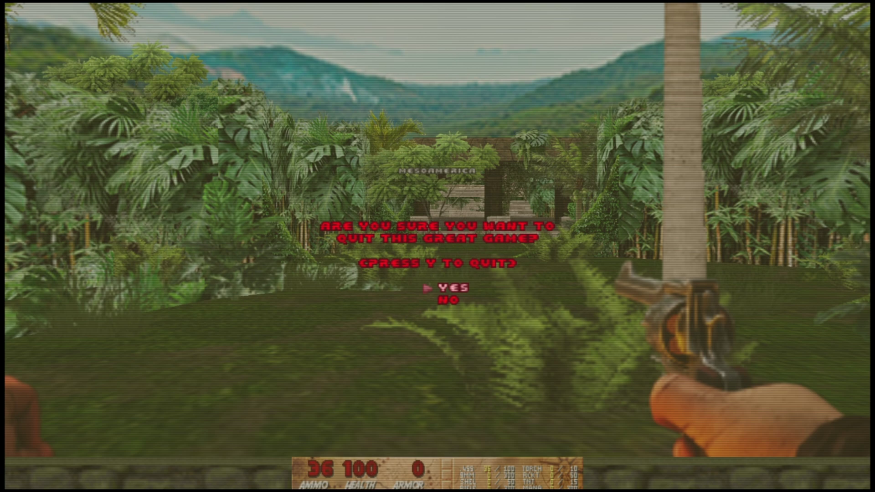
key("Return")
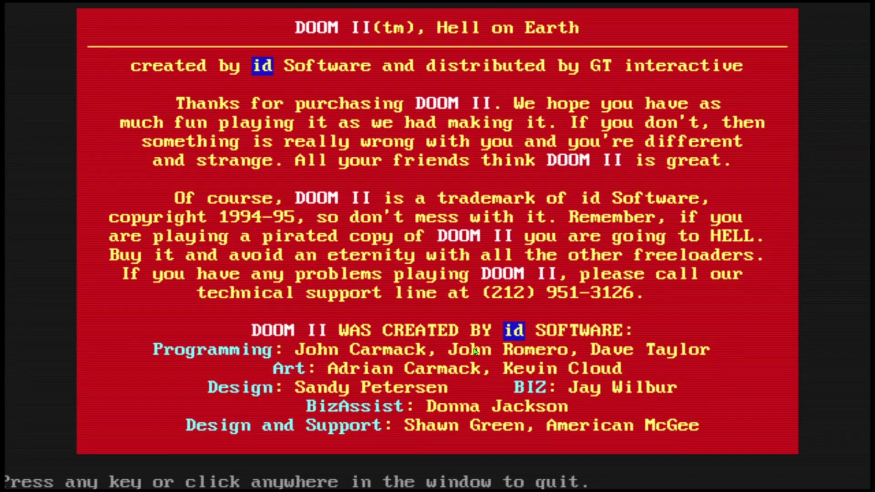
left_click(567, 296)
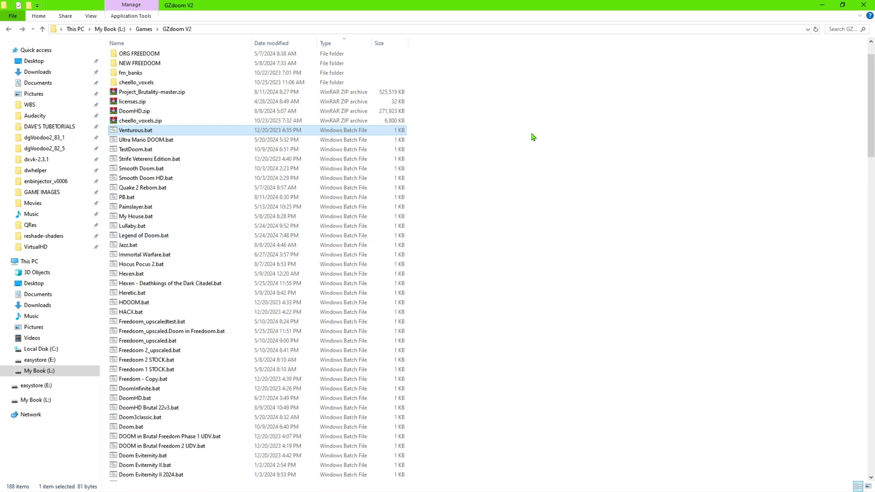
Create New Text Document (3).txt in GZdoom V2 with its default name and open it in Notepad.
right_click(562, 134)
mouse_move(599, 256)
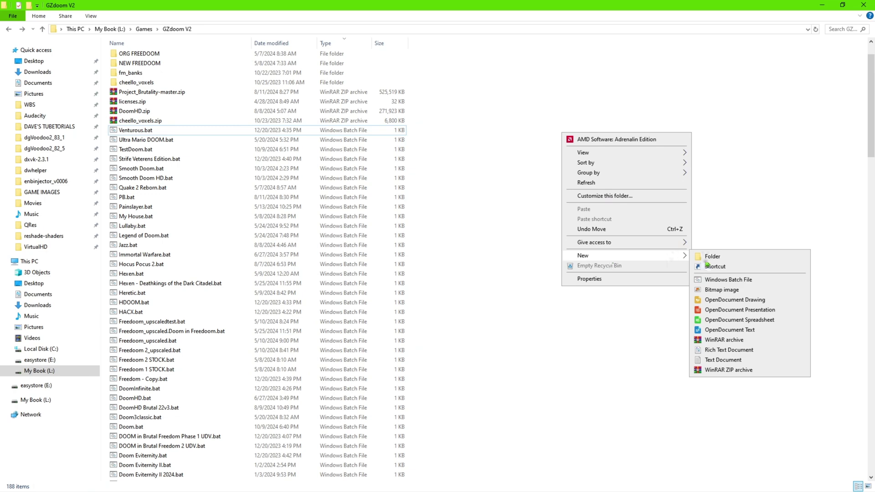
right_click(586, 88)
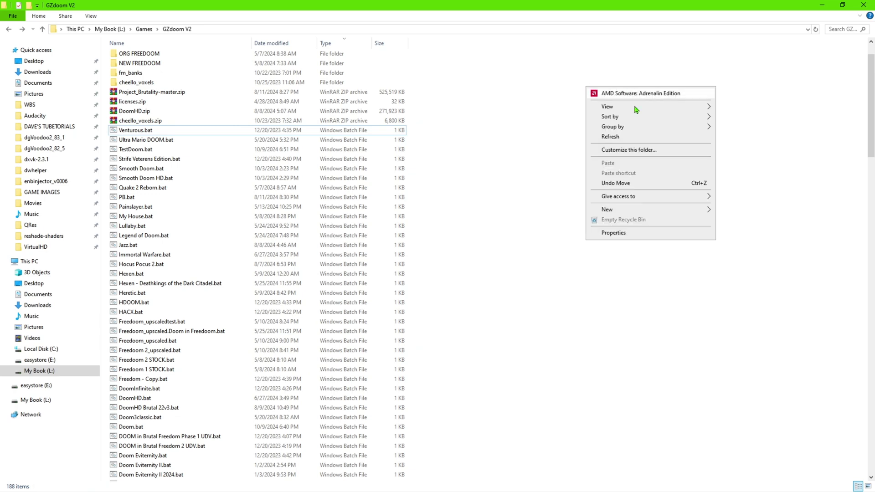
mouse_move(618, 212)
left_click(757, 321)
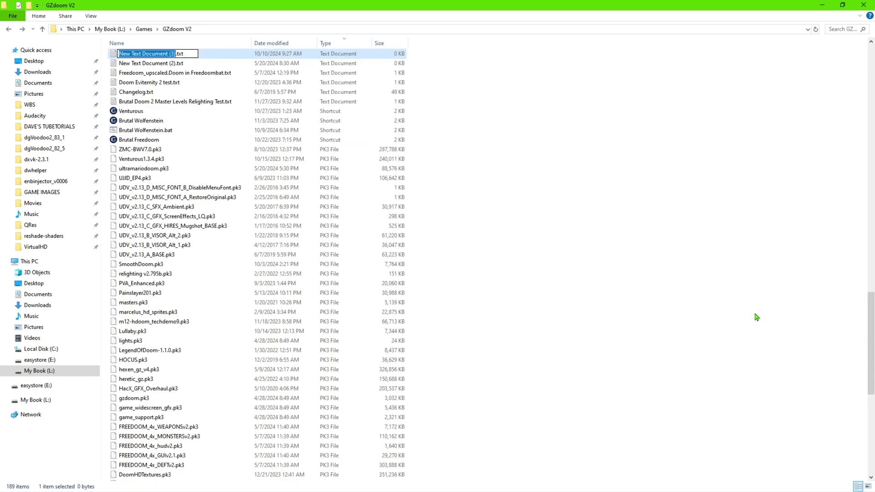
left_click(583, 318)
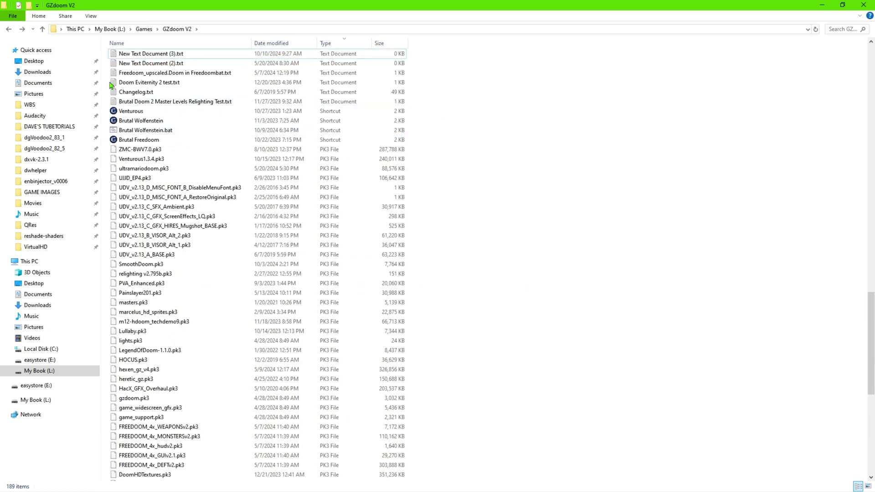
double_click(121, 54)
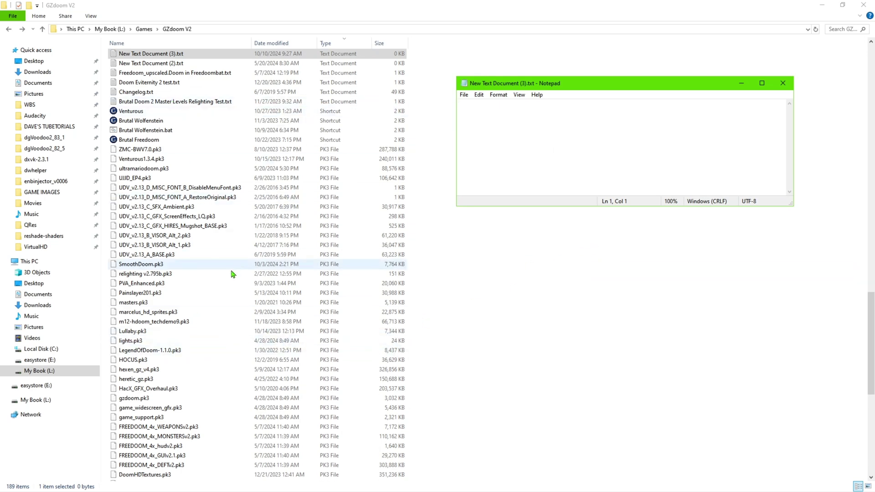
scroll(217, 280, "down", 5)
scroll(217, 280, "down", 7)
scroll(168, 269, "up", 20)
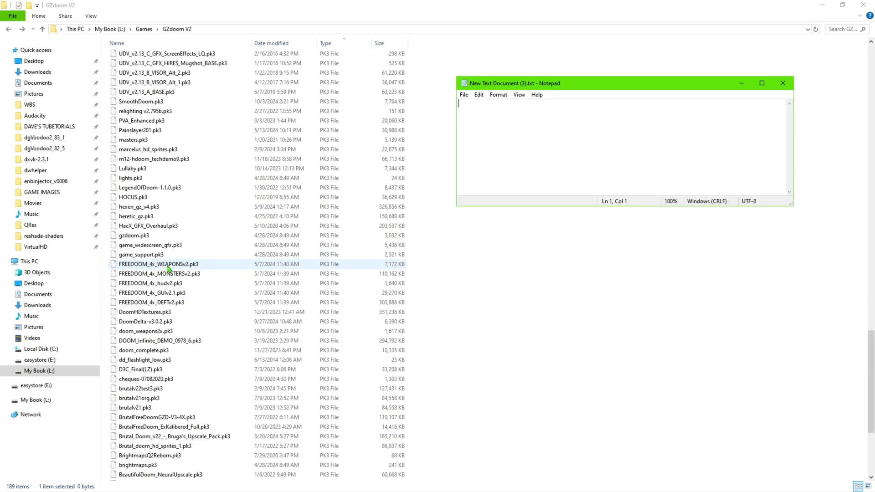
scroll(168, 269, "up", 9)
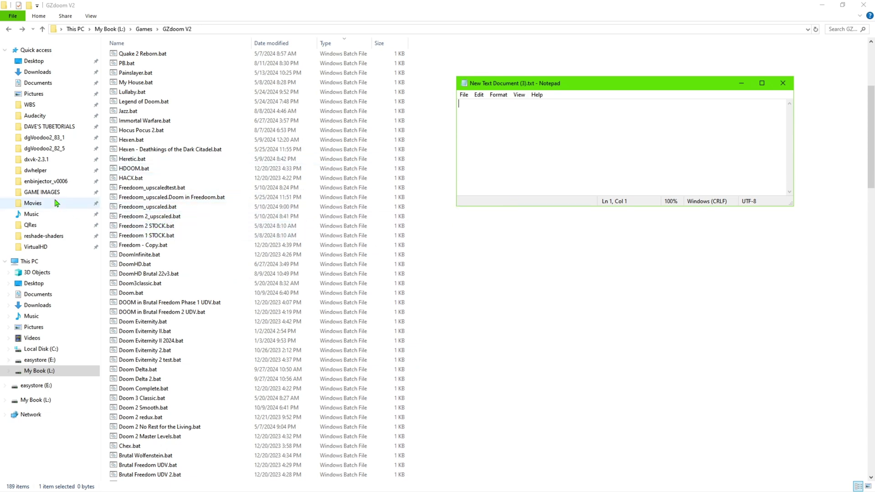
scroll(145, 238, "down", 1)
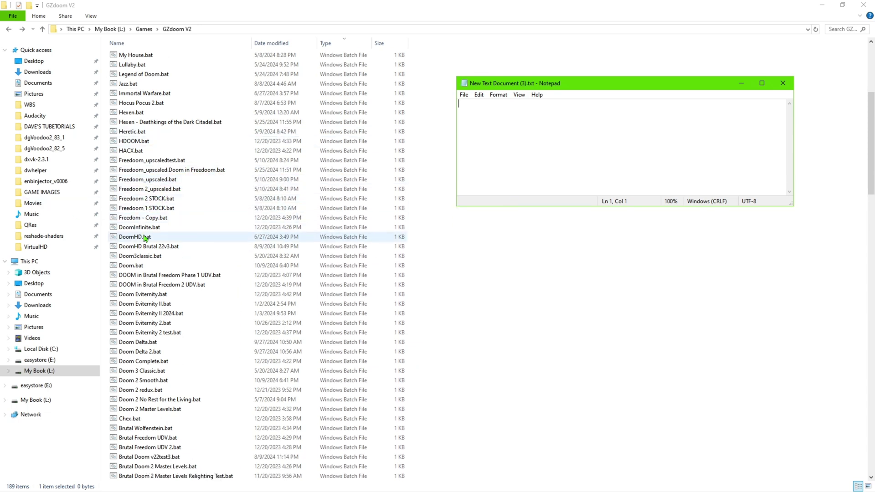
Edit Doom.bat and highlight SmoothDoom.pk3 and the SmoothDoom save folder in its launch line.
right_click(123, 265)
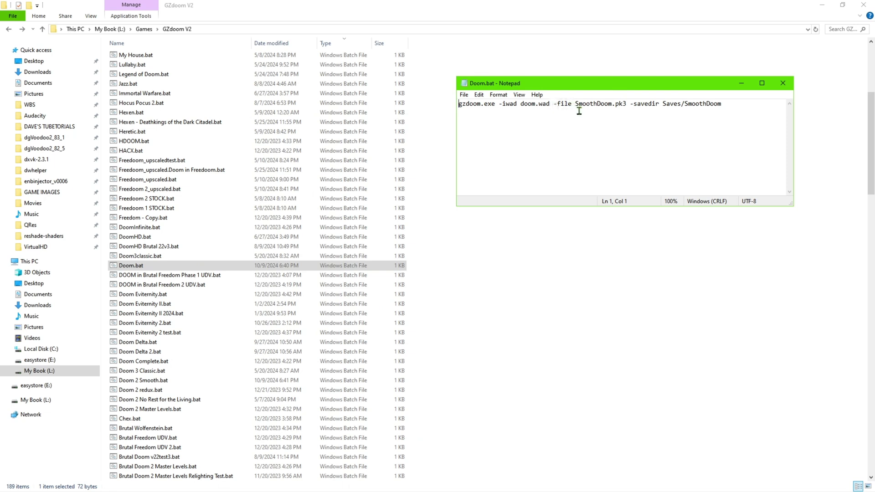
left_click_drag(575, 105, 627, 105)
left_click(630, 105)
left_click_drag(684, 105, 722, 106)
left_click(730, 104)
Save the launch line as DoomSmooth.bat using the All Files (*.*) type.
left_click(464, 94)
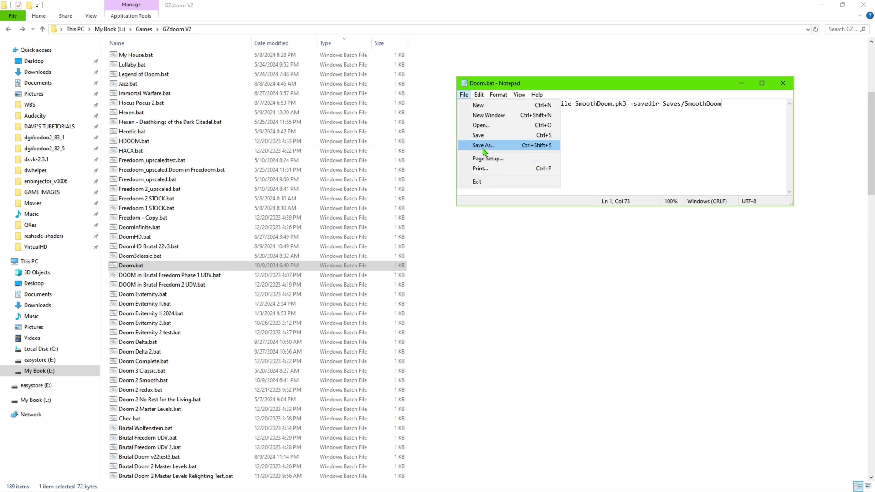
mouse_move(479, 96)
left_click(475, 146)
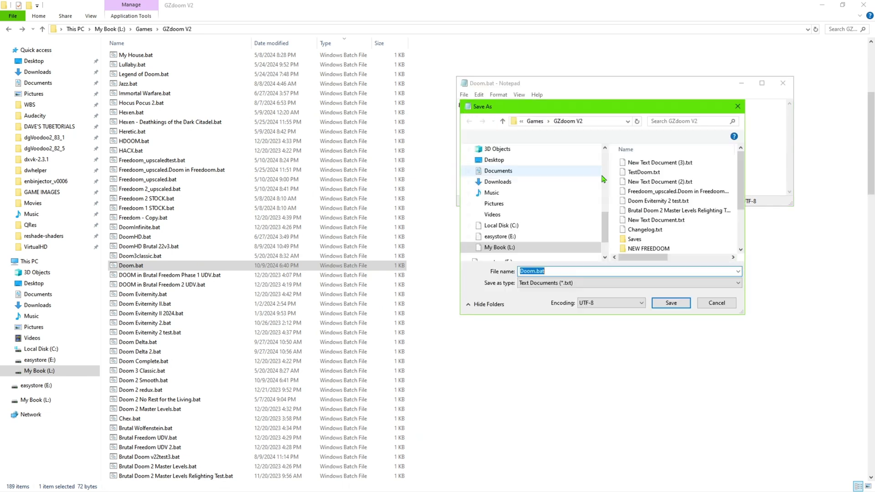
left_click(547, 284)
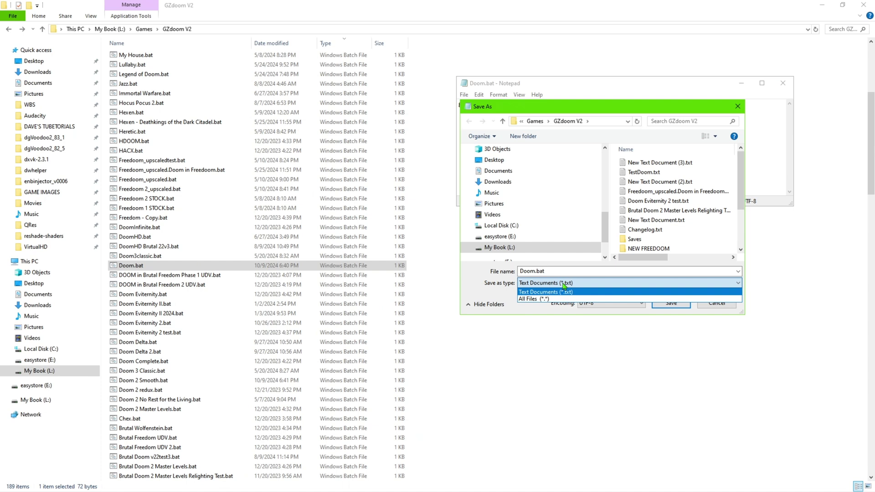
left_click(558, 300)
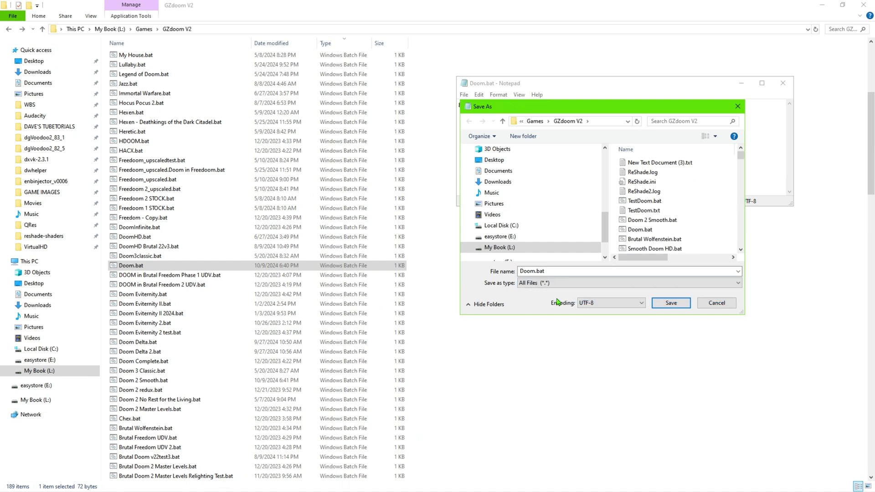
double_click(547, 272)
left_click(535, 272)
type("Smooth")
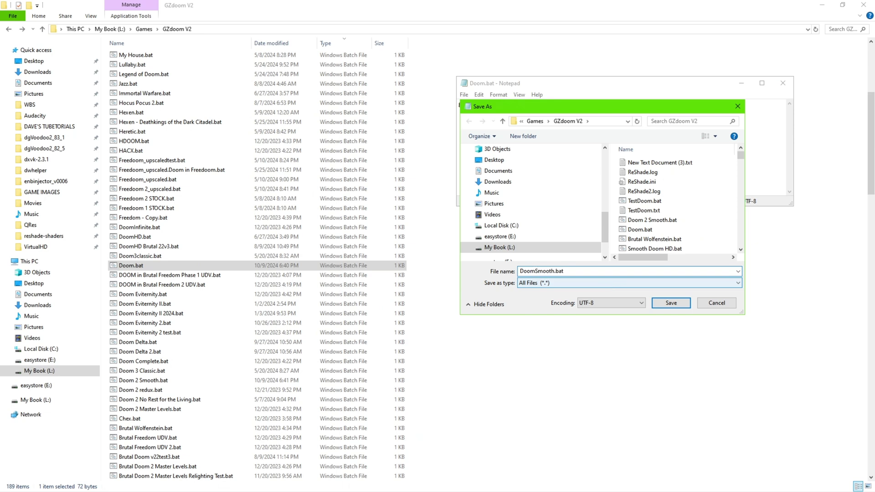
left_click(670, 303)
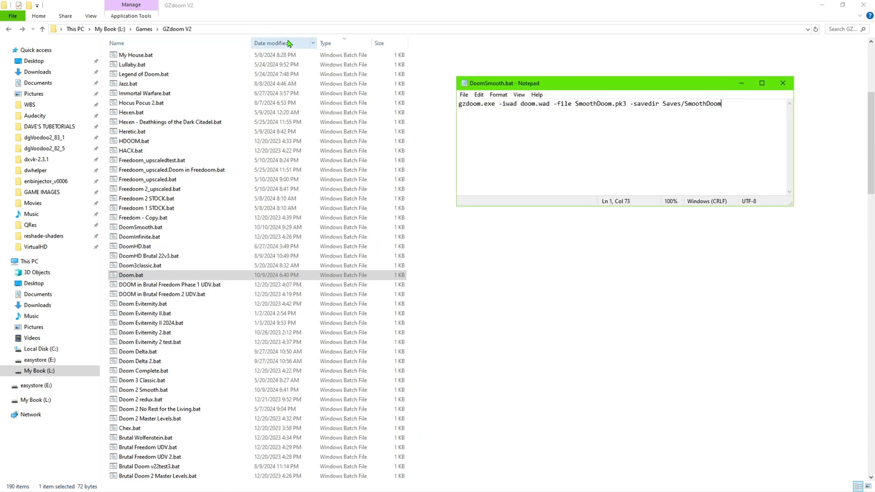
Sort the folder by date modified and open DoomSmooth.bat in Notepad.
left_click(267, 43)
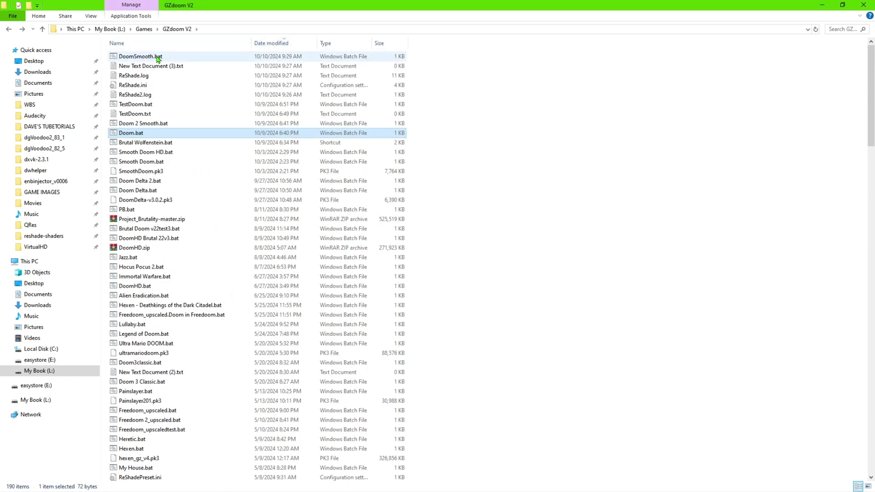
right_click(147, 60)
left_click(174, 77)
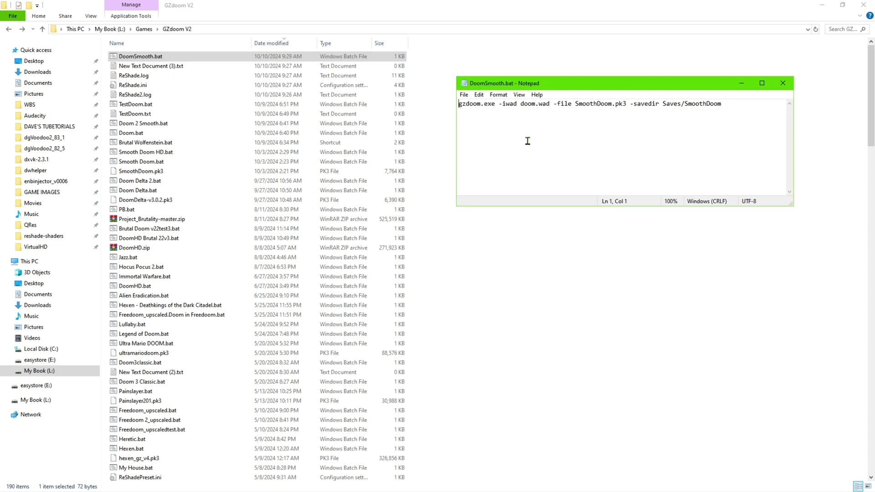
Demonstrate inserting and removing a space and an underscore between Smooth and Doom.
left_click_drag(576, 105, 627, 104)
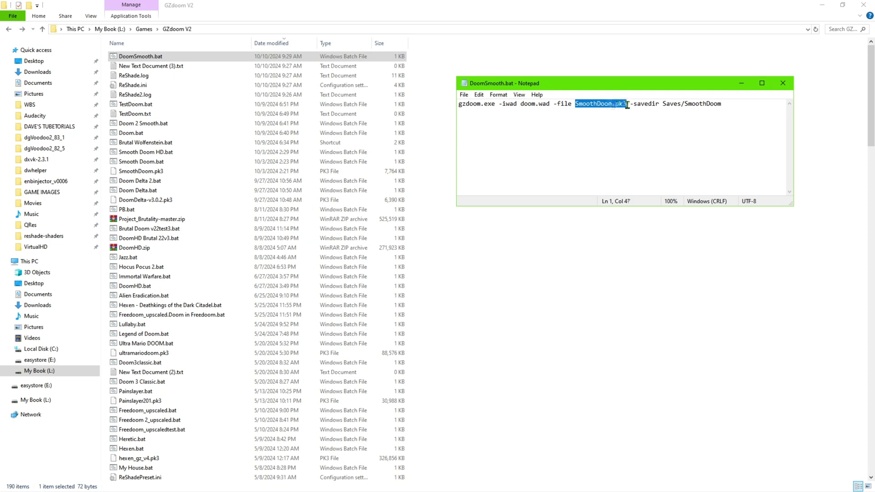
left_click(606, 141)
key("Left")
key("Left")
key("Left")
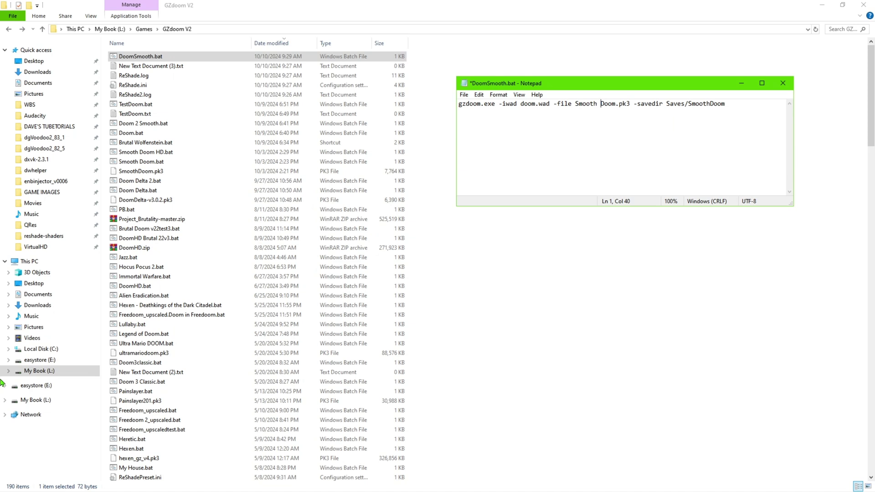
key("Delete")
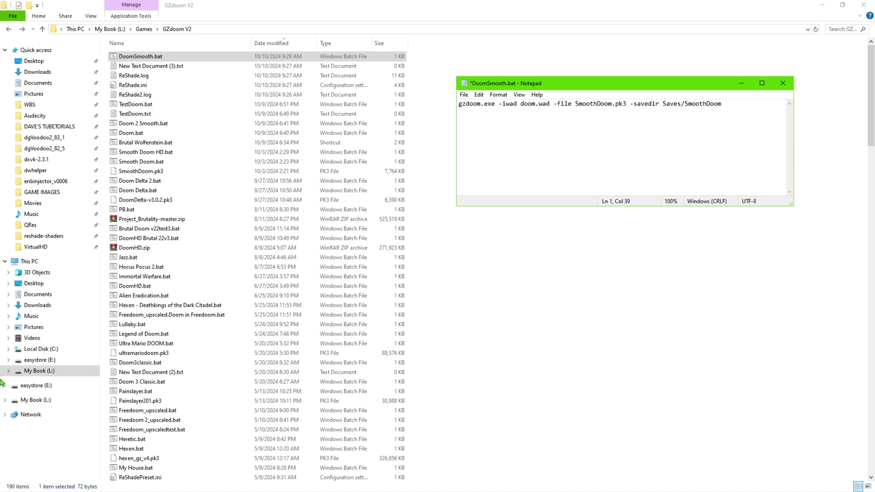
type("_")
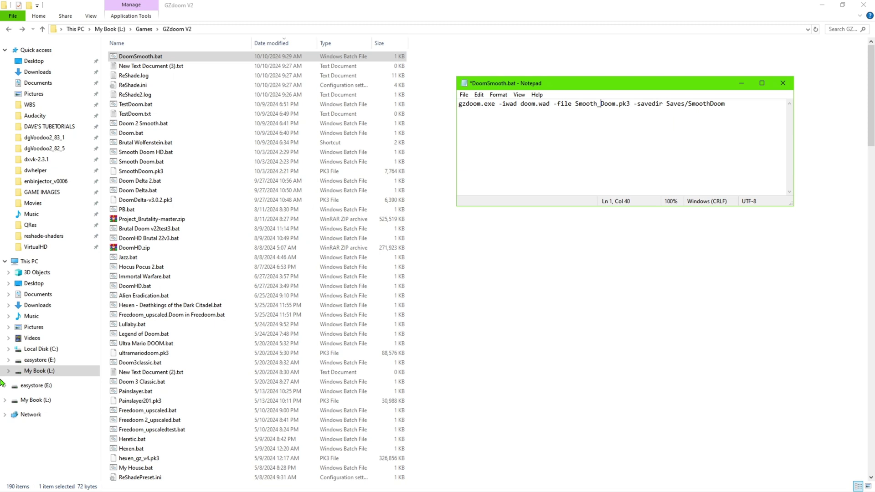
key("BackSpace")
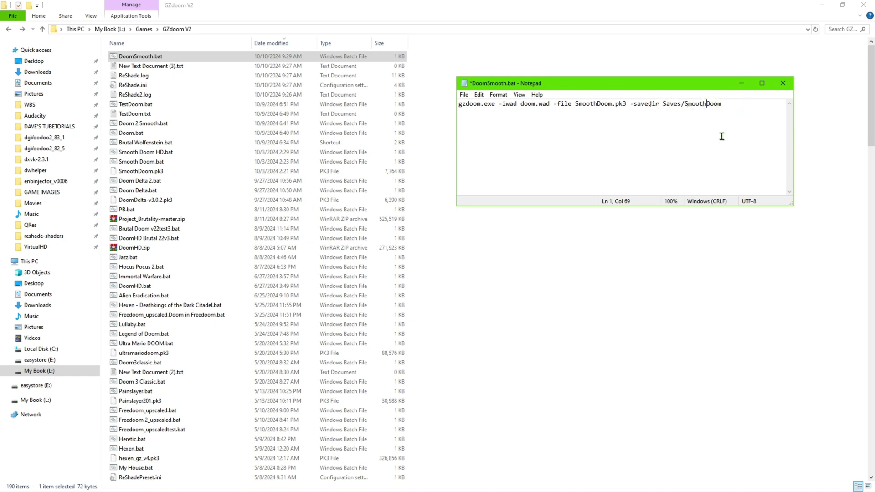
Close Notepad without saving and open the GZdoom V2 Saves folder.
left_click(783, 83)
left_click(445, 256)
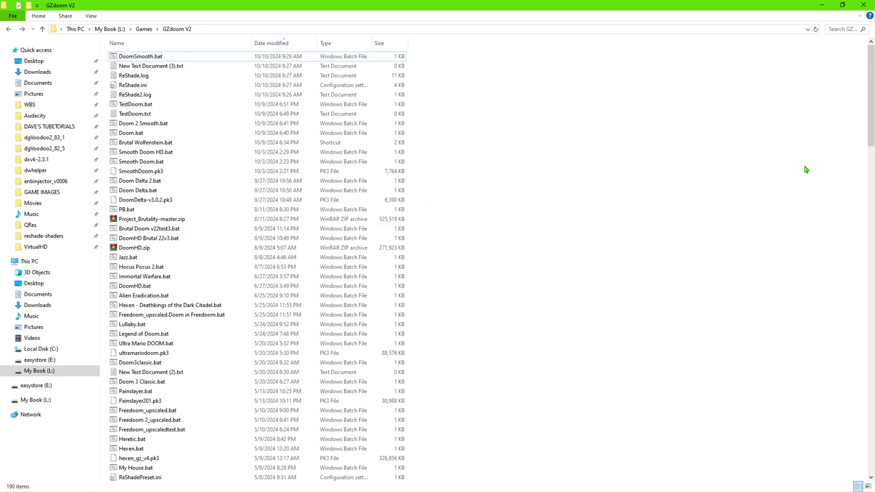
left_click_drag(871, 103, 873, 465)
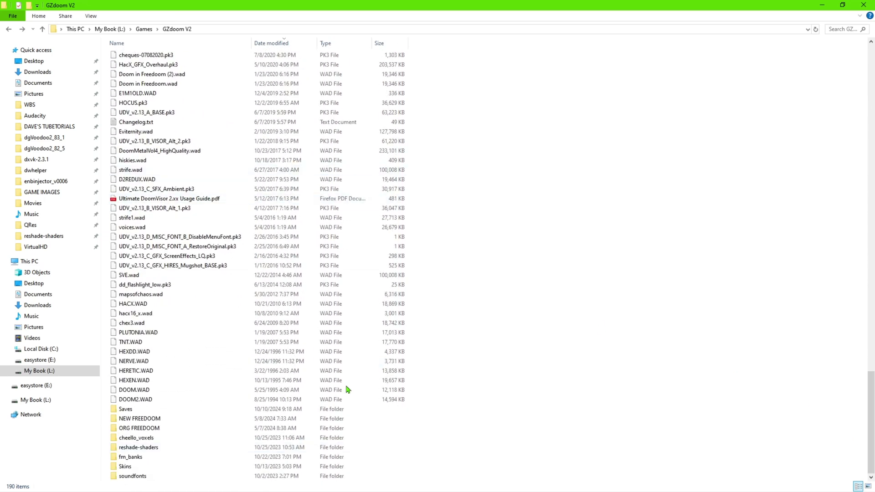
double_click(131, 412)
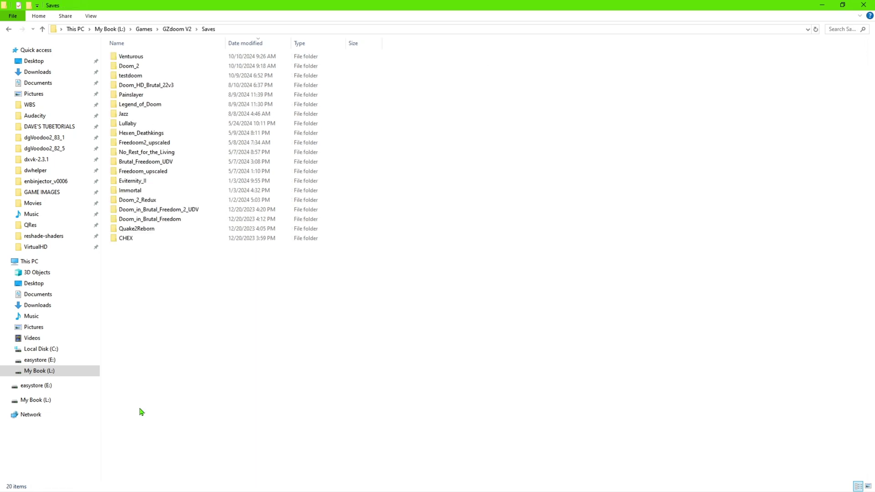